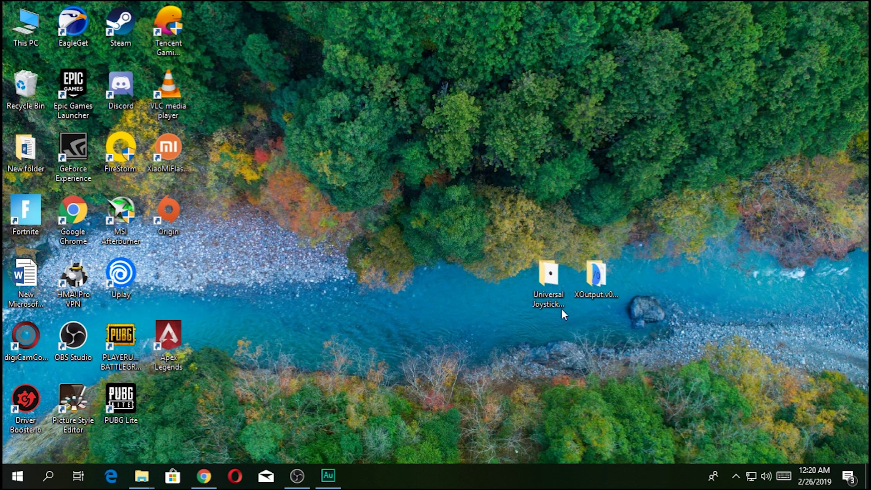
Compare the Universal Joystick Driver and XOutput desktop folders with the XOutput GitHub releases page.
{"action": "left_click", "coordinate": [550, 286]}
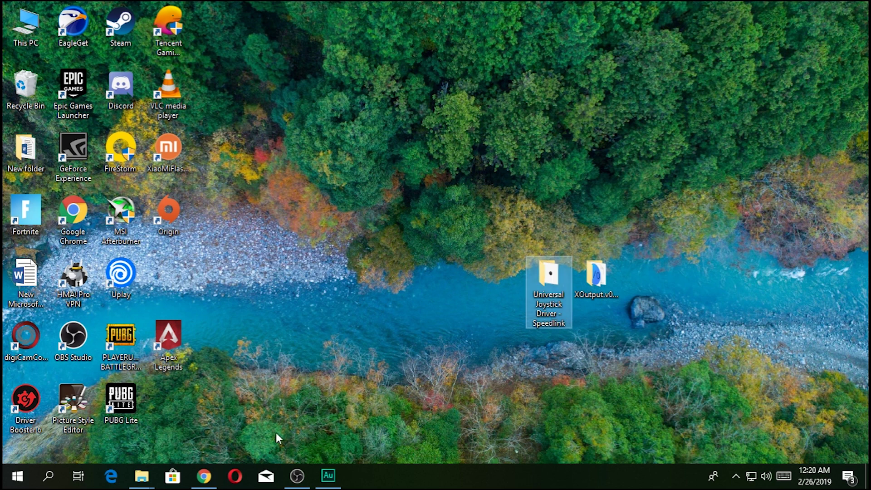
{"action": "left_click", "coordinate": [204, 476]}
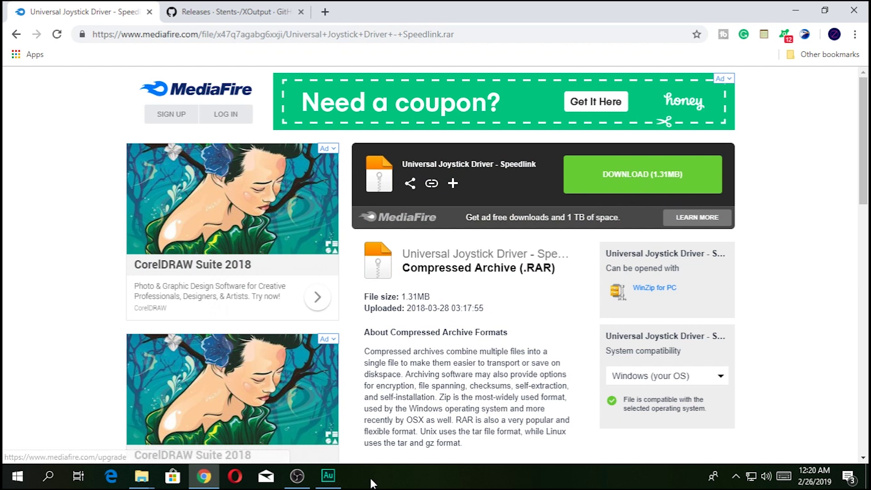
{"action": "left_click", "coordinate": [869, 476]}
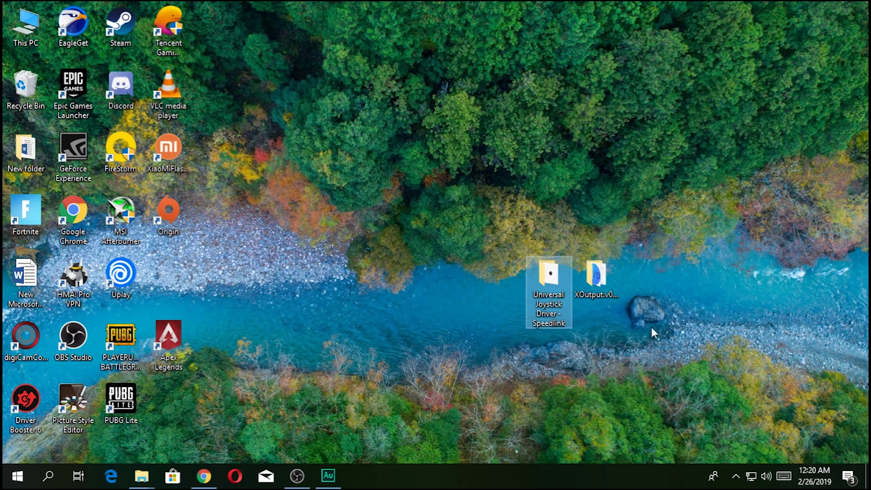
{"action": "left_click", "coordinate": [597, 279]}
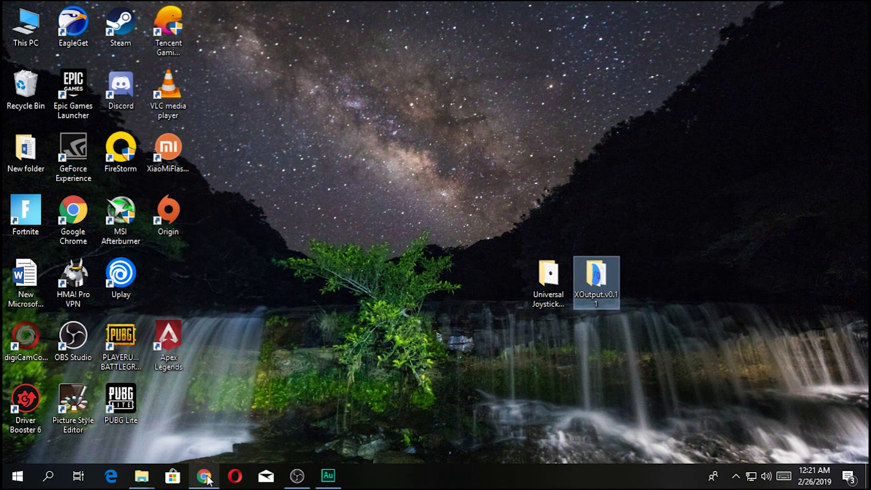
{"action": "left_click", "coordinate": [204, 476]}
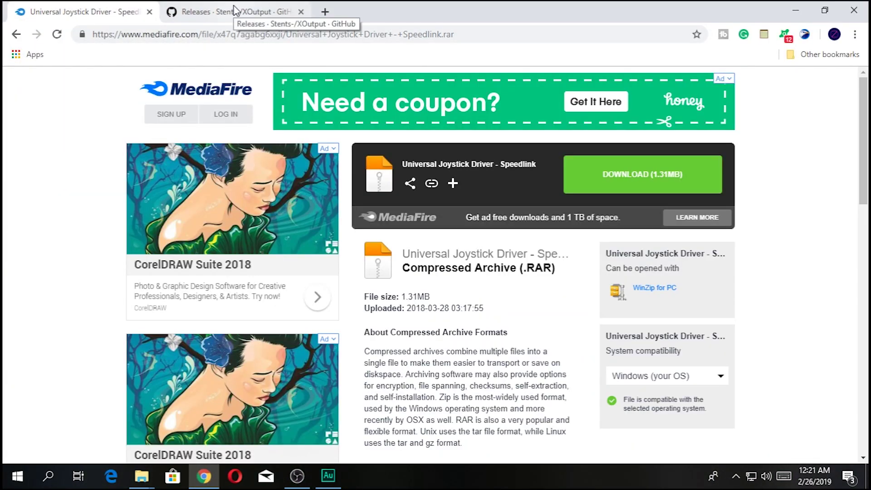
{"action": "left_click", "coordinate": [218, 12]}
{"action": "scroll", "coordinate": [333, 320], "scroll_direction": "down", "scroll_amount": 1}
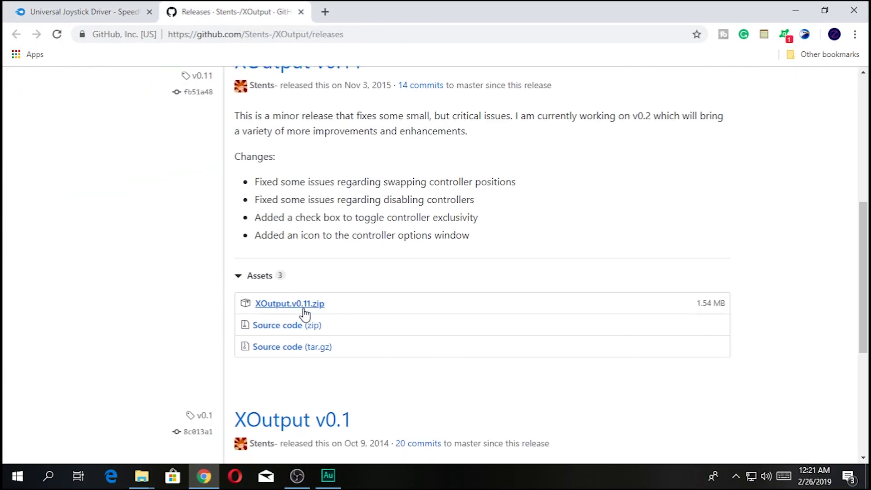
{"action": "scroll", "coordinate": [320, 307], "scroll_direction": "down", "scroll_amount": 1}
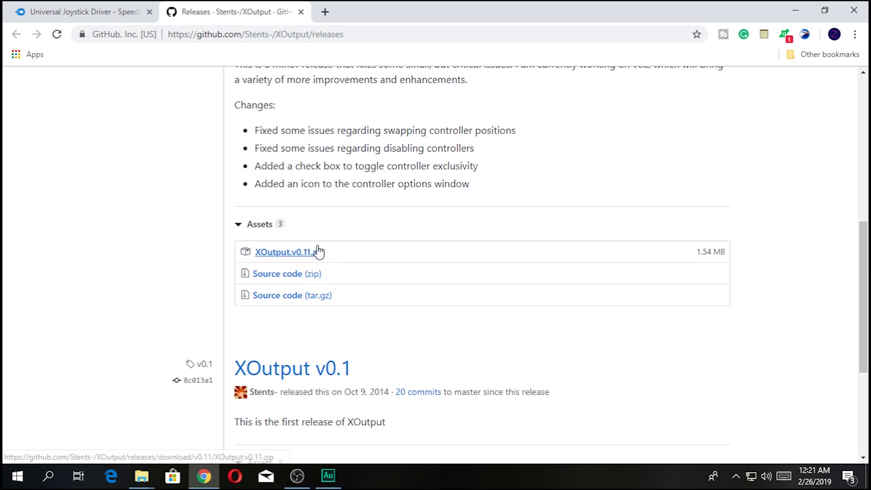
{"action": "left_click", "coordinate": [795, 10]}
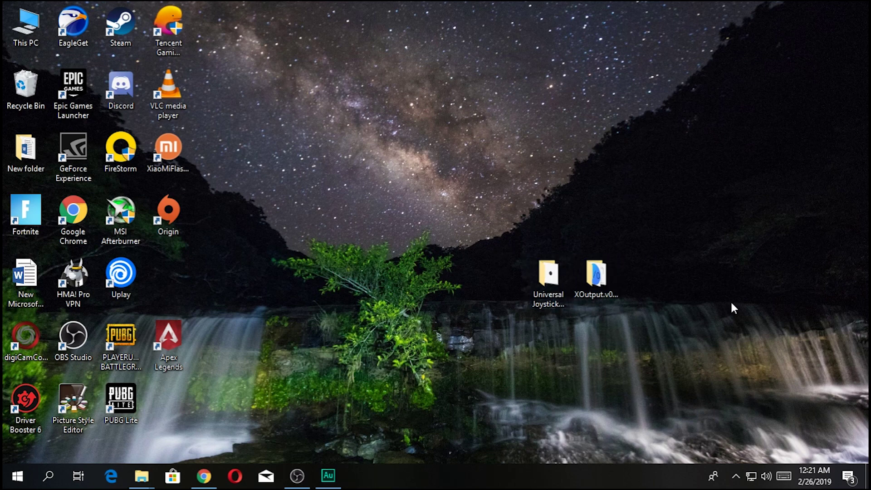
Run the Speedlink driver setup, keep the STRIKE Gamepad driver, and close the wizard and folder.
{"action": "double_click", "coordinate": [548, 283]}
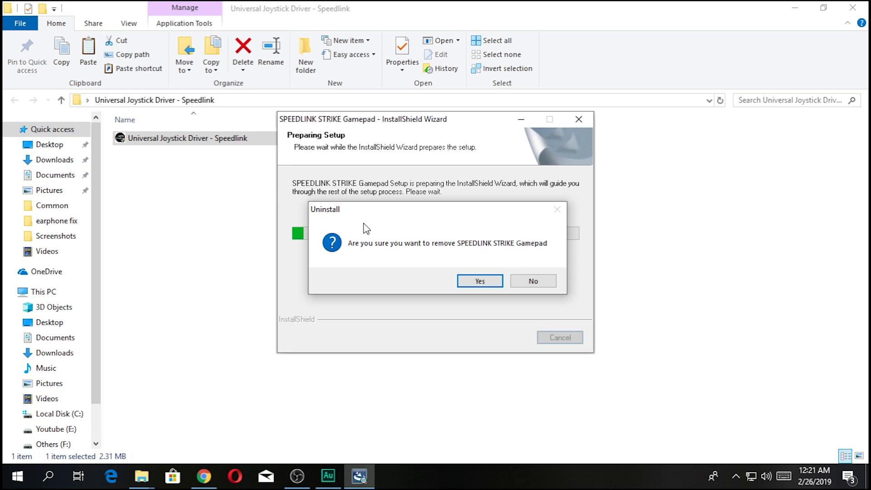
{"action": "left_click", "coordinate": [533, 281]}
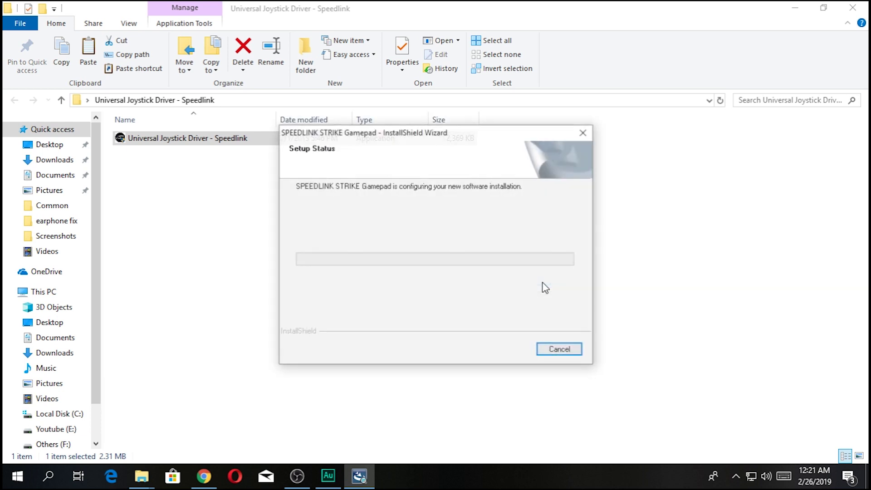
{"action": "left_click", "coordinate": [507, 349]}
{"action": "left_click", "coordinate": [381, 278]}
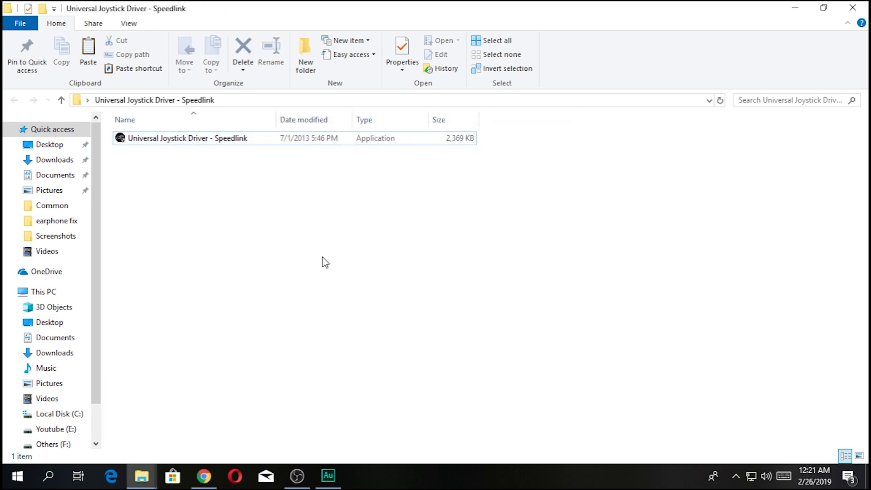
{"action": "left_click", "coordinate": [850, 8]}
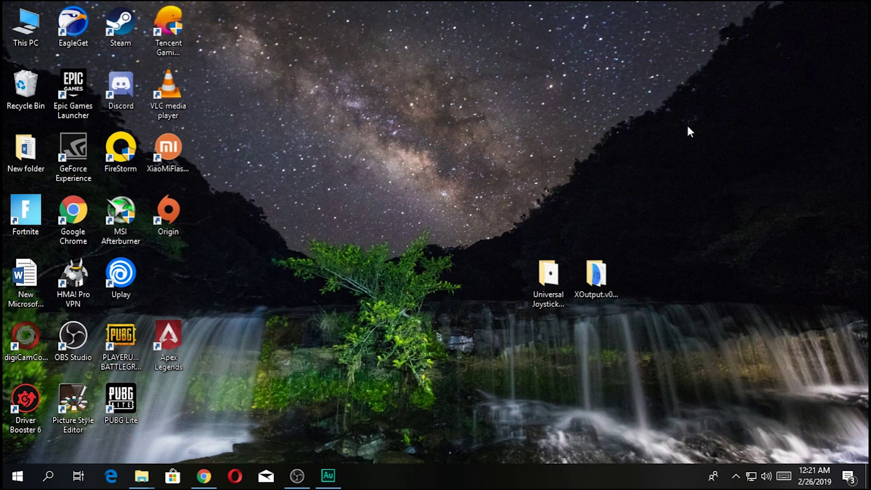
Open XOutput.v0.11 full screen, briefly test-launch XOutput.exe, then enter the ScpDriver subfolder.
{"action": "double_click", "coordinate": [596, 276]}
{"action": "left_click", "coordinate": [575, 44]}
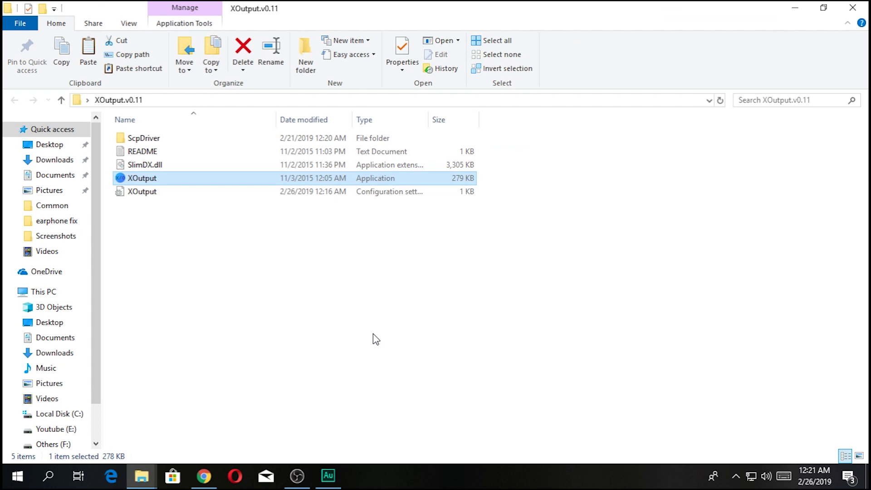
{"action": "double_click", "coordinate": [148, 181]}
{"action": "left_click", "coordinate": [383, 94]}
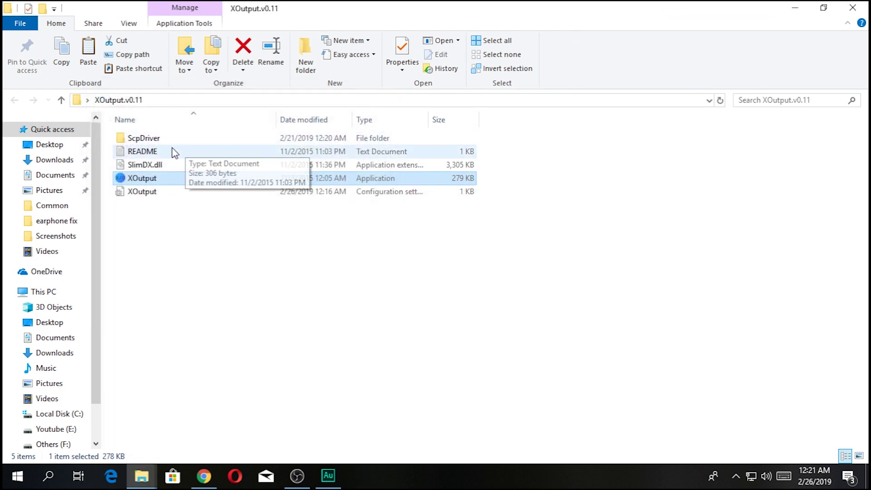
{"action": "double_click", "coordinate": [143, 138]}
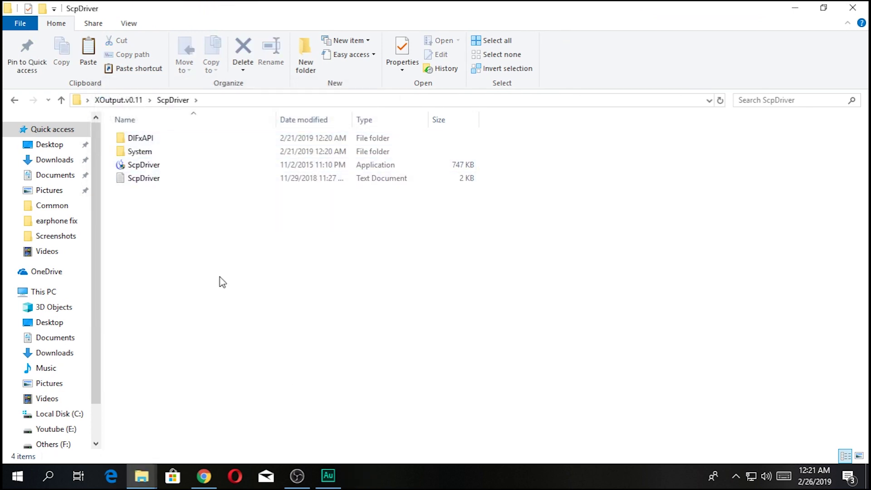
{"action": "key", "text": "BackSpace"}
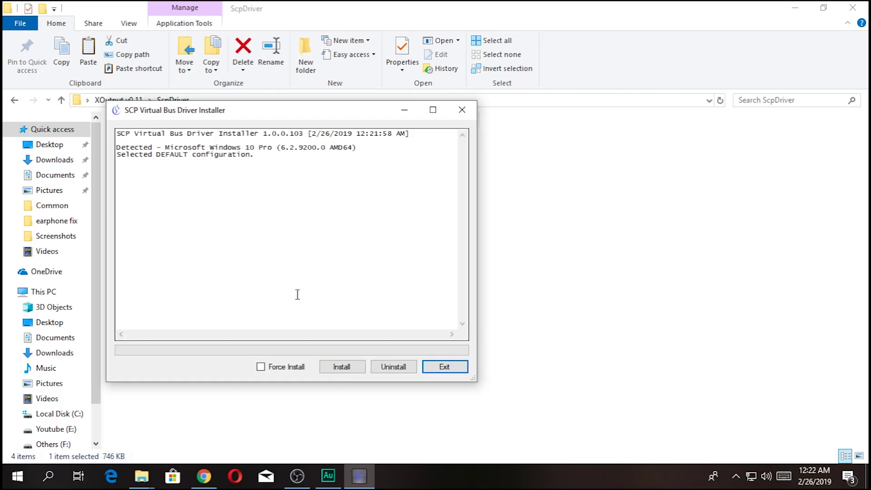
Install the SCP Virtual Bus Driver until 'Install Succeeded', then go back up to XOutput.v0.11.
{"action": "left_click", "coordinate": [342, 367]}
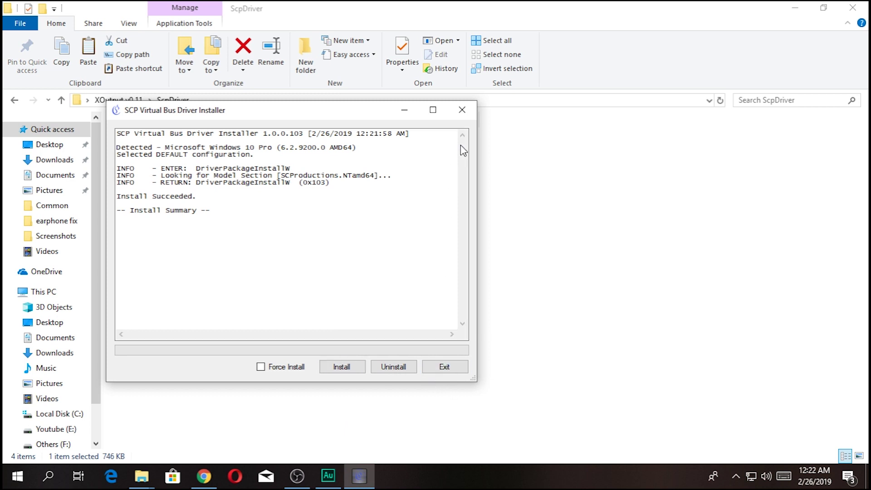
{"action": "left_click", "coordinate": [461, 110]}
{"action": "key", "text": "BackSpace"}
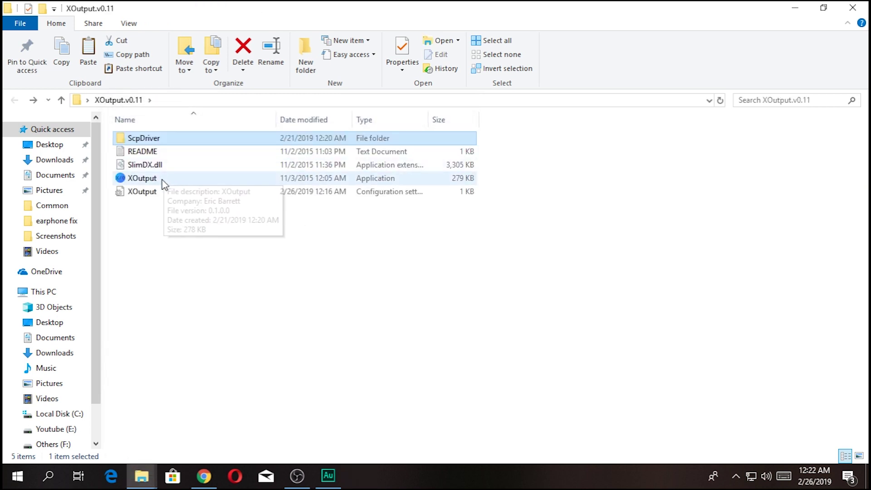
Launch XOutput, review the SPEEDLINK STRIKE Gamepad mapping, decline the game invite, and start emulation.
{"action": "double_click", "coordinate": [163, 179]}
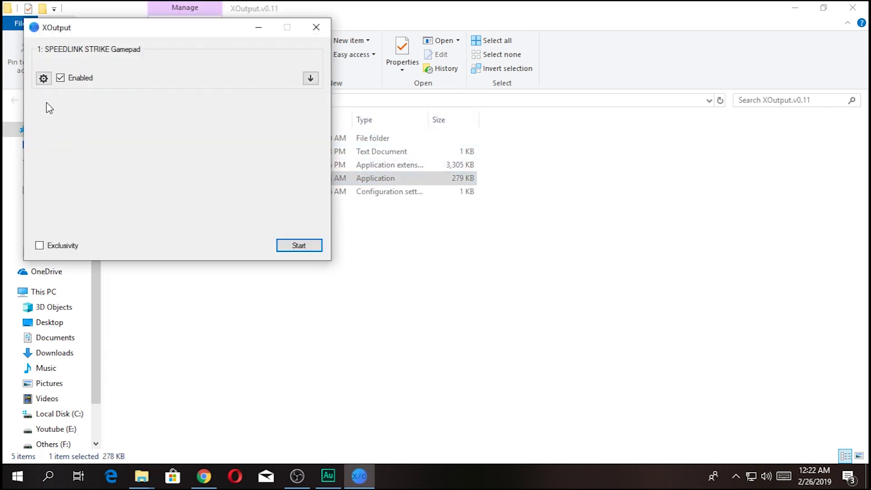
{"action": "left_click", "coordinate": [44, 79]}
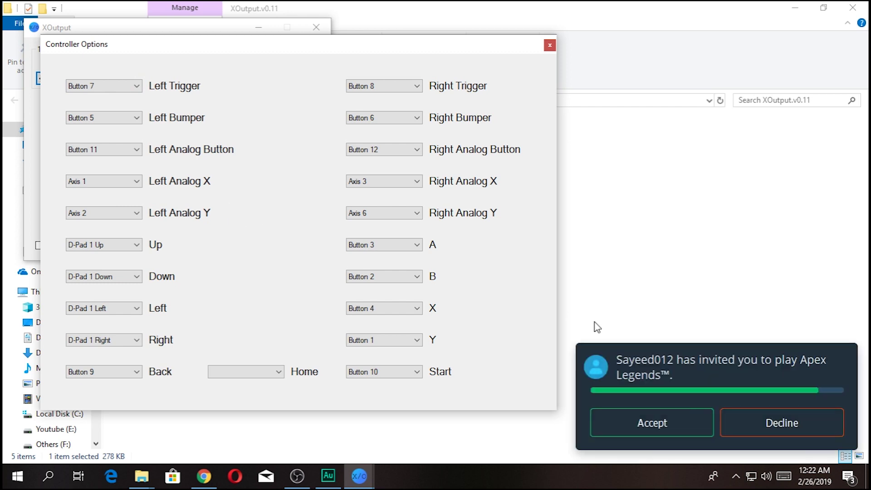
{"action": "left_click", "coordinate": [805, 425]}
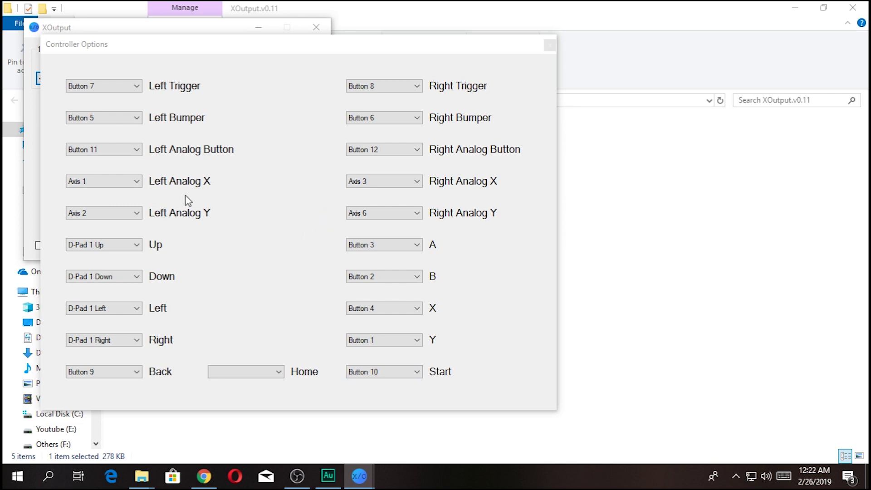
{"action": "key", "text": "alt+Tab"}
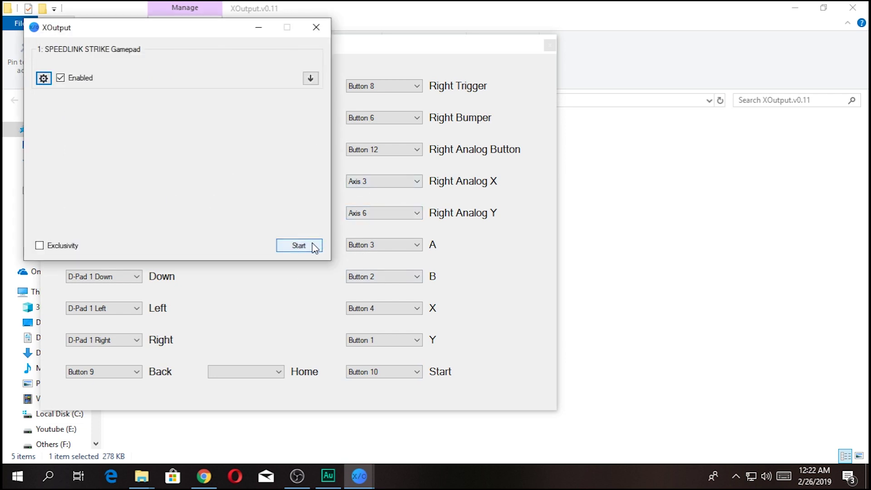
{"action": "left_click", "coordinate": [300, 246]}
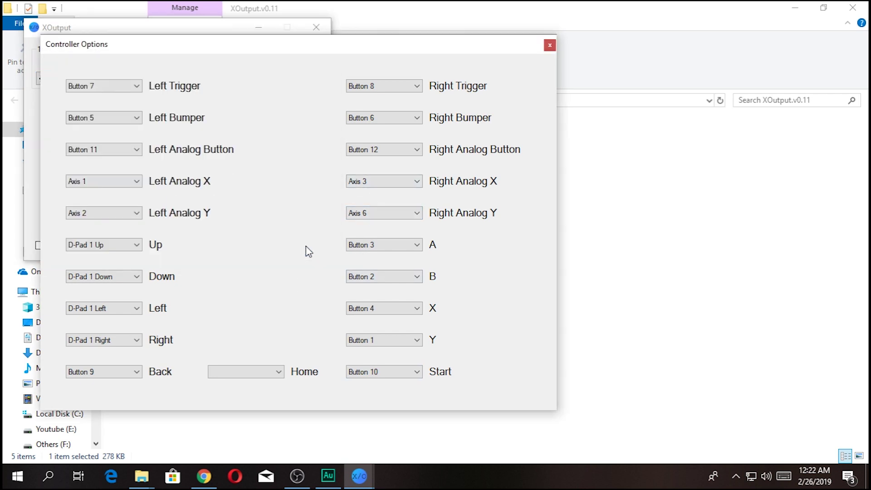
{"action": "left_click", "coordinate": [551, 44]}
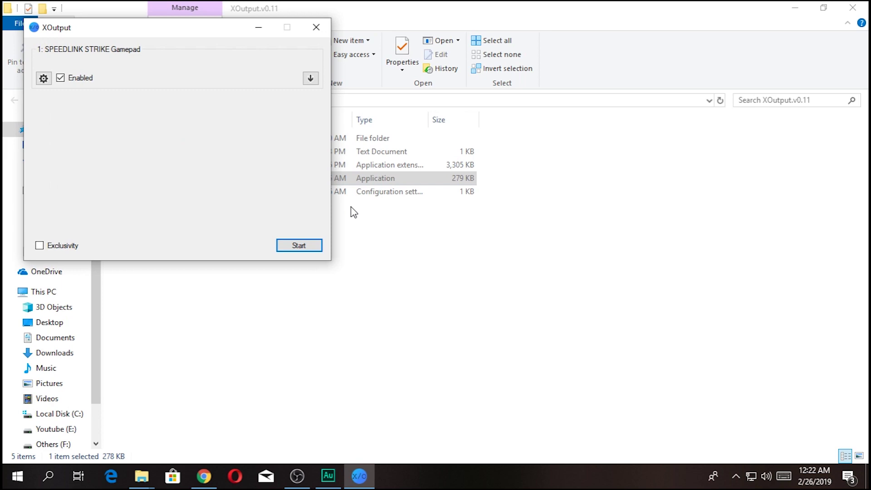
{"action": "left_click", "coordinate": [299, 245]}
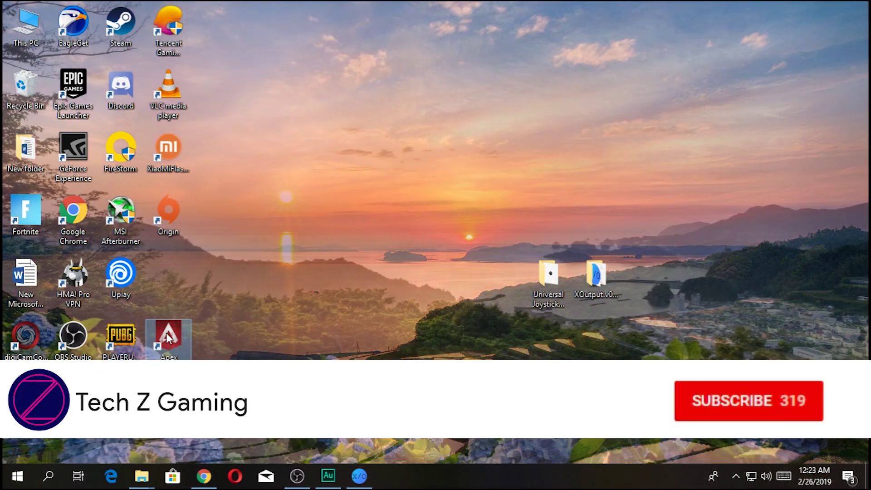
Launch Apex Legends and, in the lobby, switch between the LEGENDS and PLAY sections.
{"action": "double_click", "coordinate": [166, 333]}
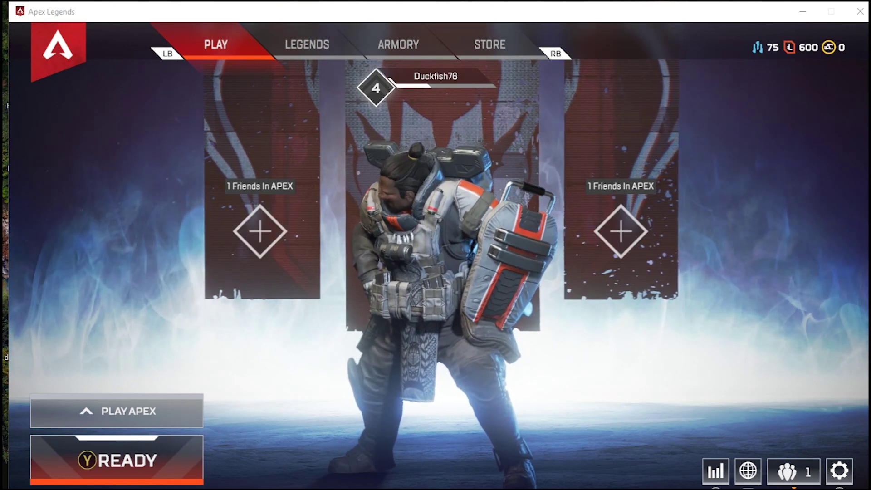
{"action": "key", "text": "Tab"}
{"action": "key", "text": "Escape"}
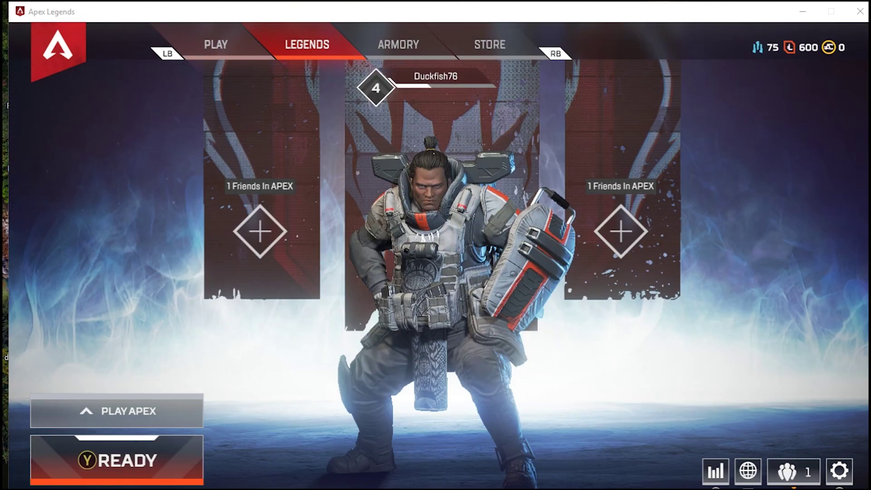